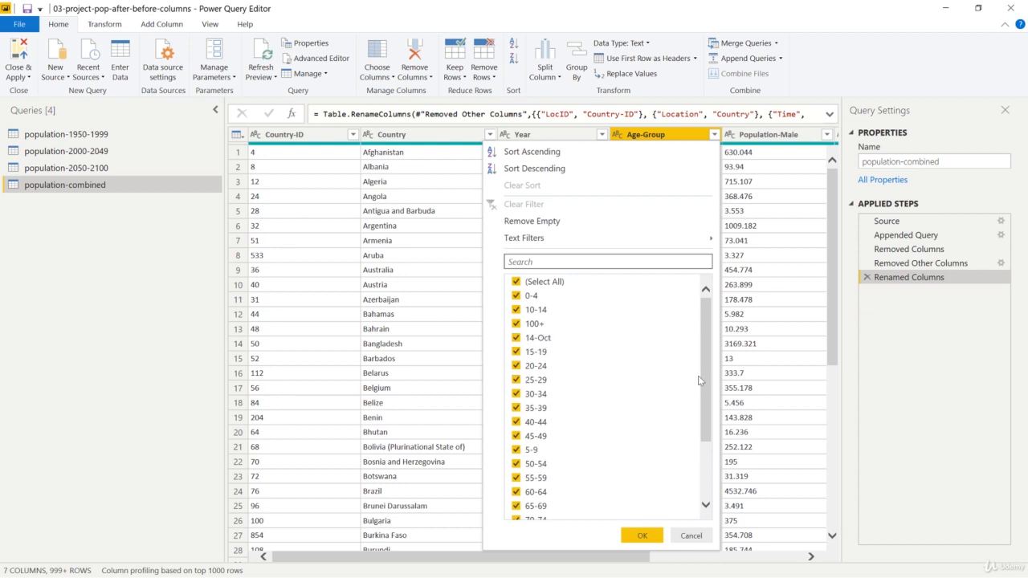
Look through the remaining Age-Group filter values, and open the source file population-1950-1999.csv in Notepad
left_click_drag(709, 382, 712, 441)
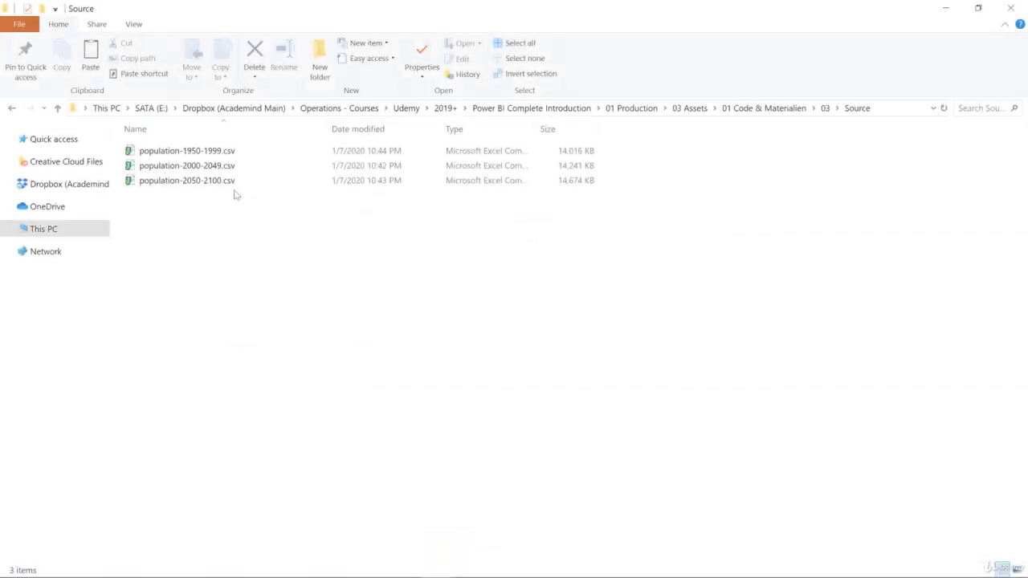
left_click(216, 151)
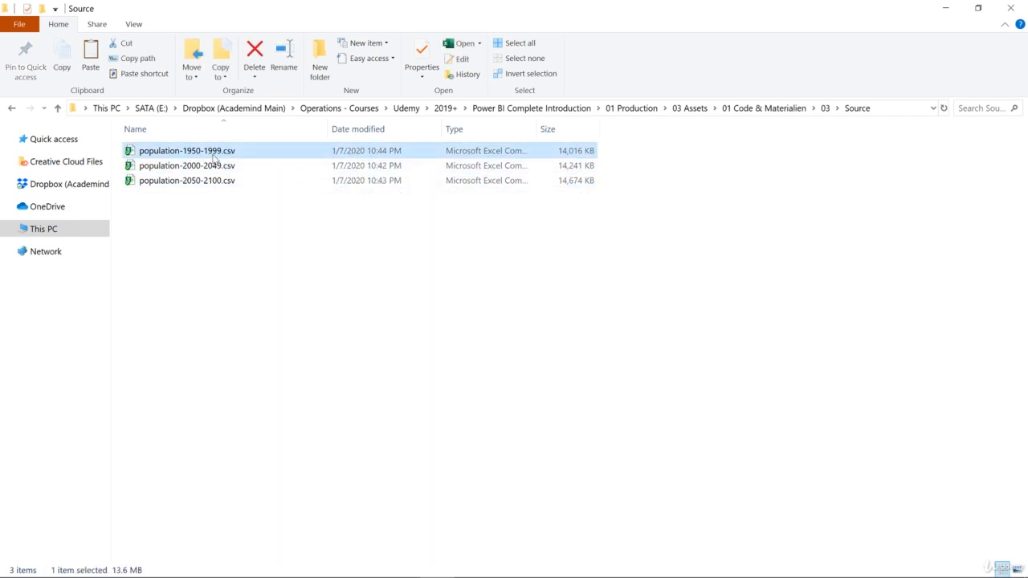
right_click(213, 151)
mouse_move(522, 363)
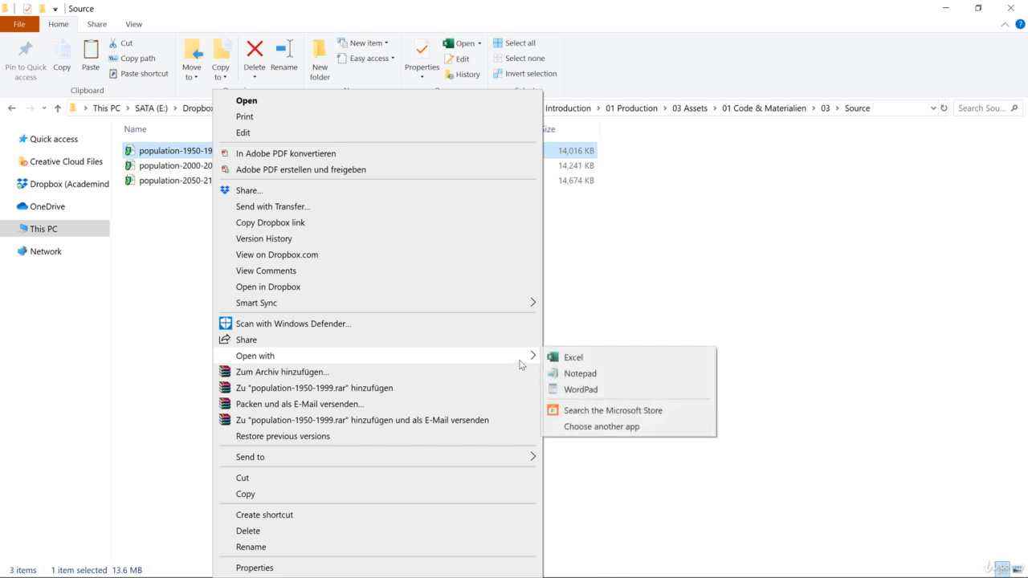
left_click(572, 374)
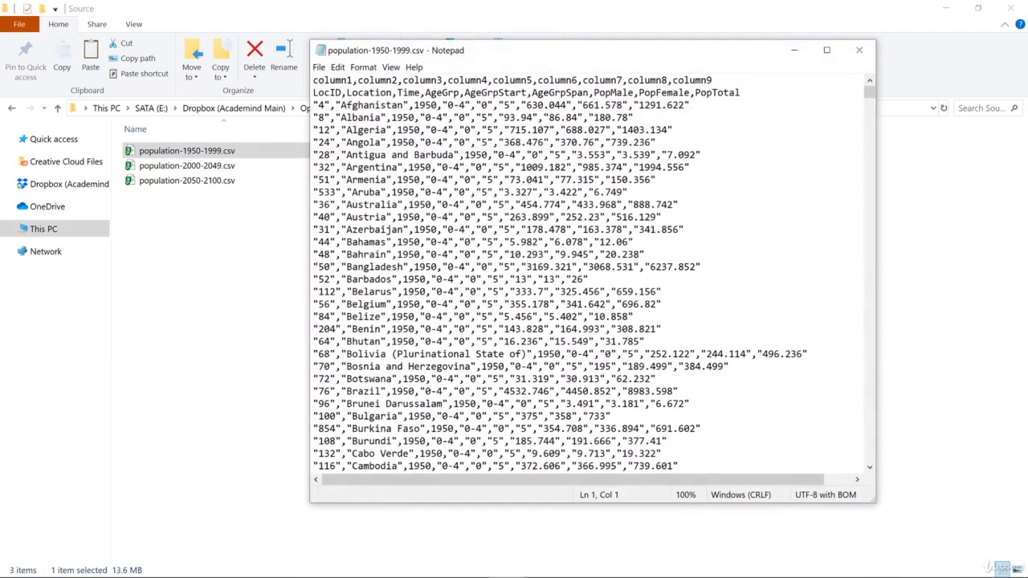
Examine the age groups in the CSV text, highlighting a 9-May and a 14-Oct entry, and close the file
left_click(869, 469)
left_click_drag(872, 472, 869, 467)
left_click_drag(870, 91, 874, 116)
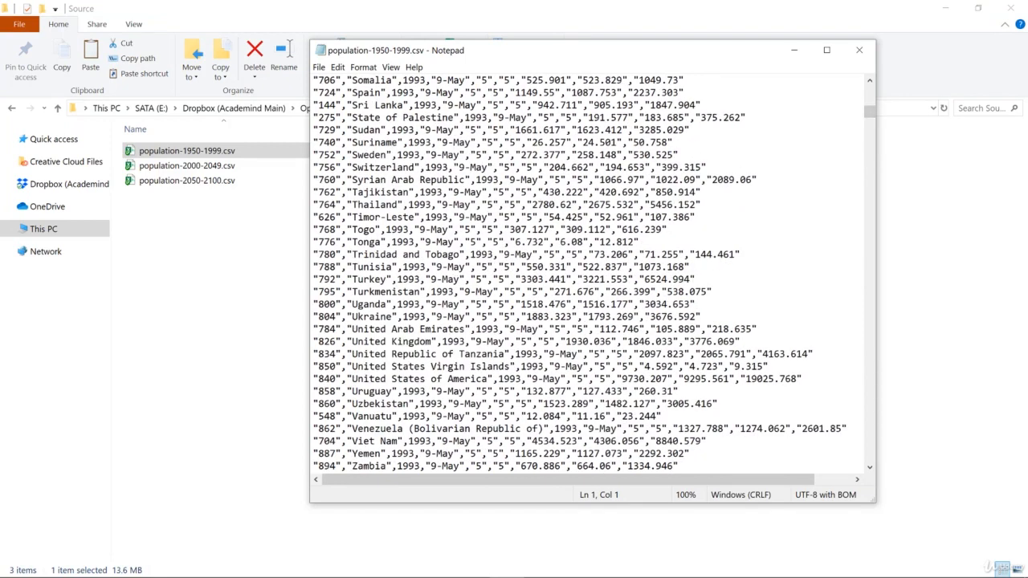
left_click_drag(418, 229, 449, 230)
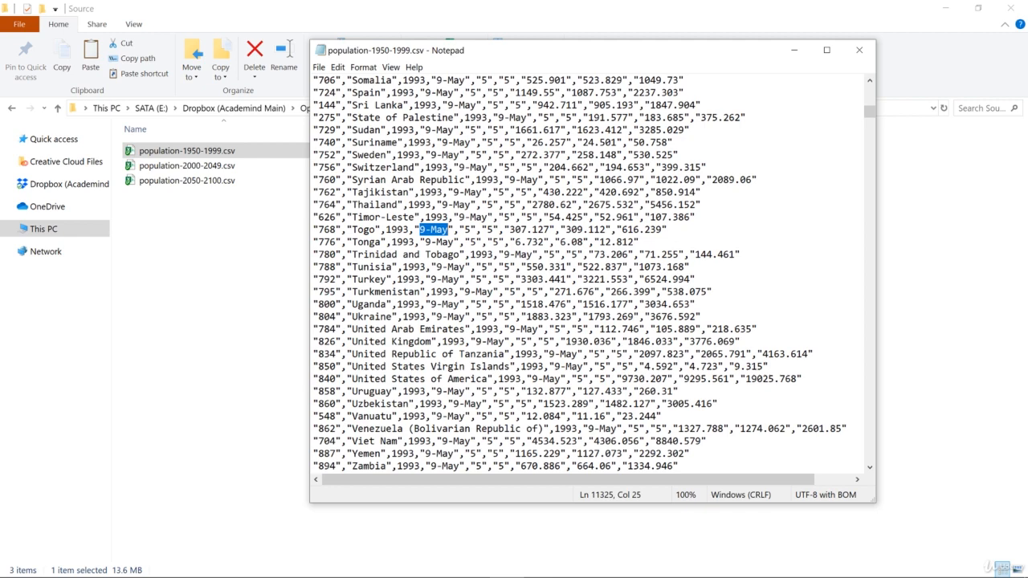
left_click_drag(869, 111, 869, 126)
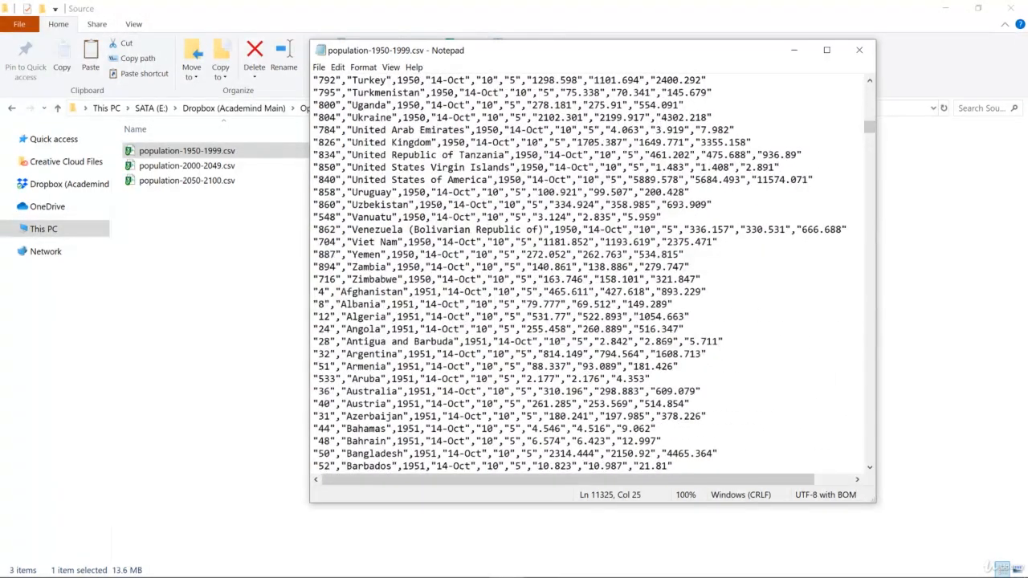
left_click_drag(430, 317, 464, 316)
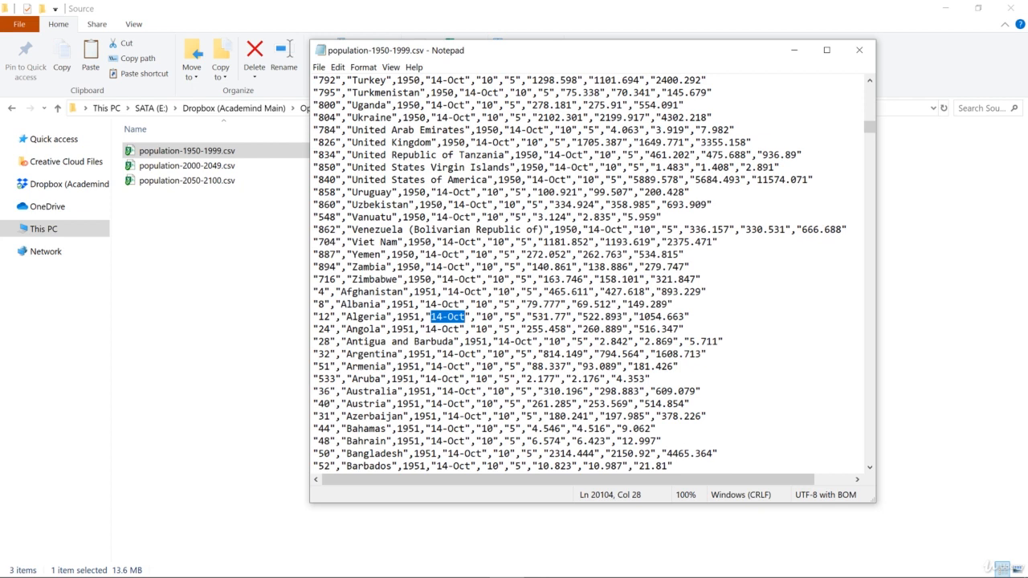
left_click(856, 55)
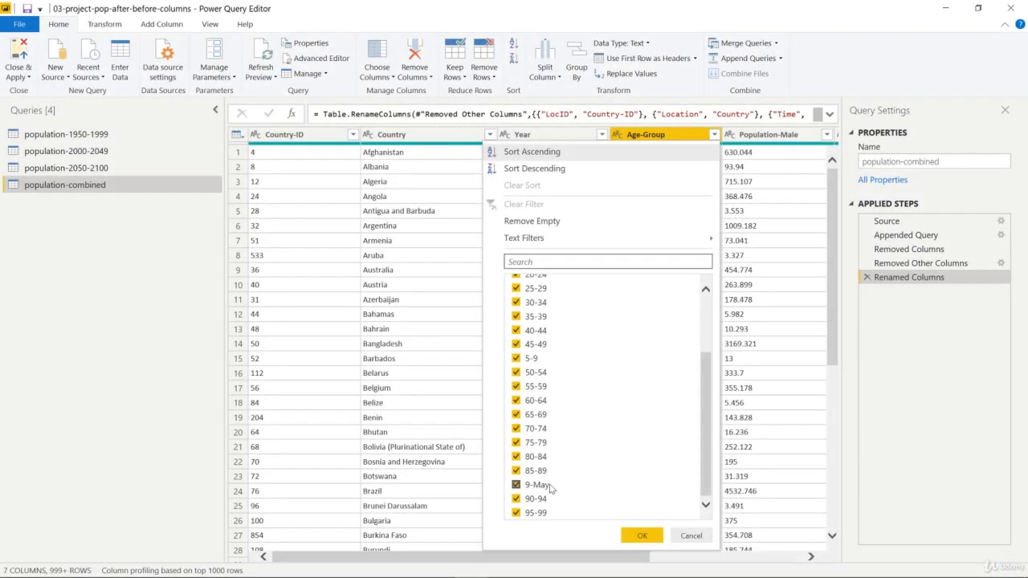
Review the Age-Group filter values from the start of the list and close it without filtering
scroll(536, 492, "up", 2)
scroll(538, 482, "up", 1)
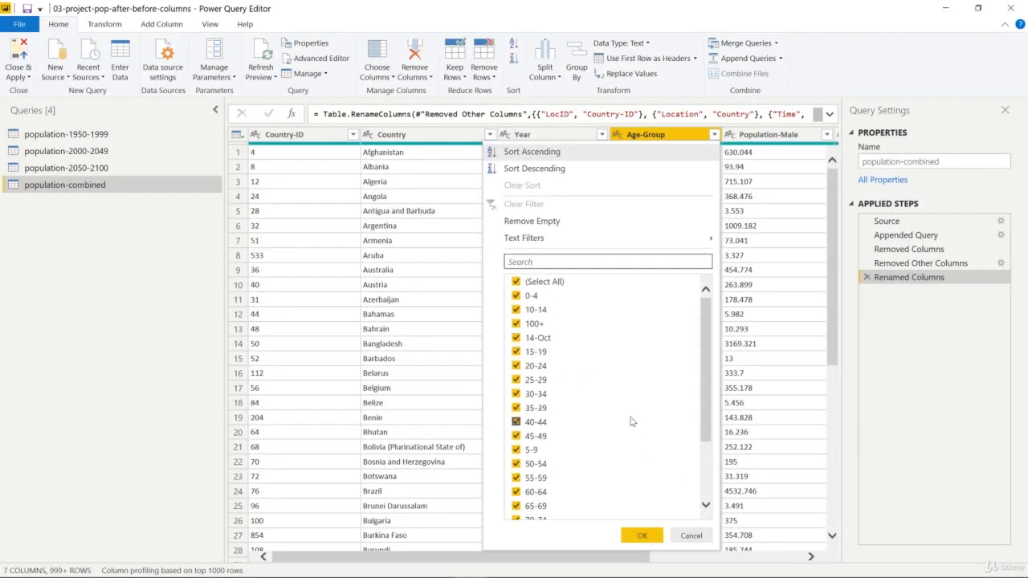
left_click(690, 535)
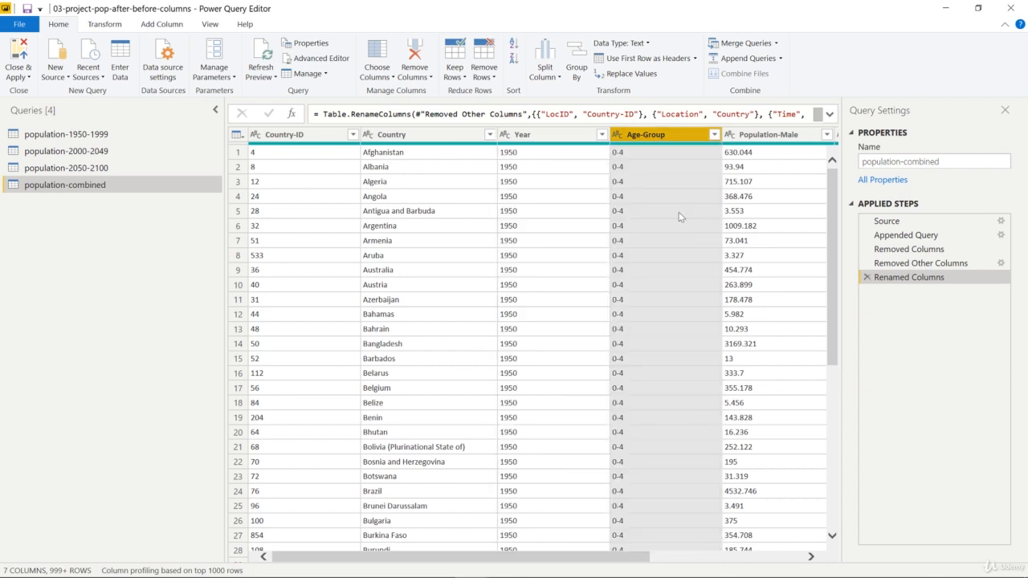
Set up a Replace Values operation on the Age-Group column that finds 9-May and replaces it with 5-9
right_click(642, 142)
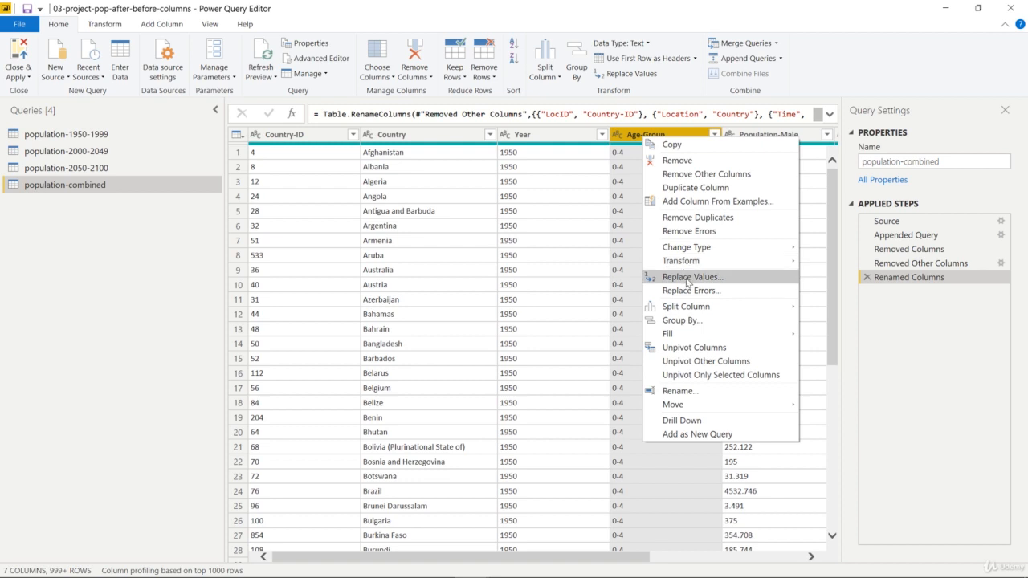
left_click(68, 28)
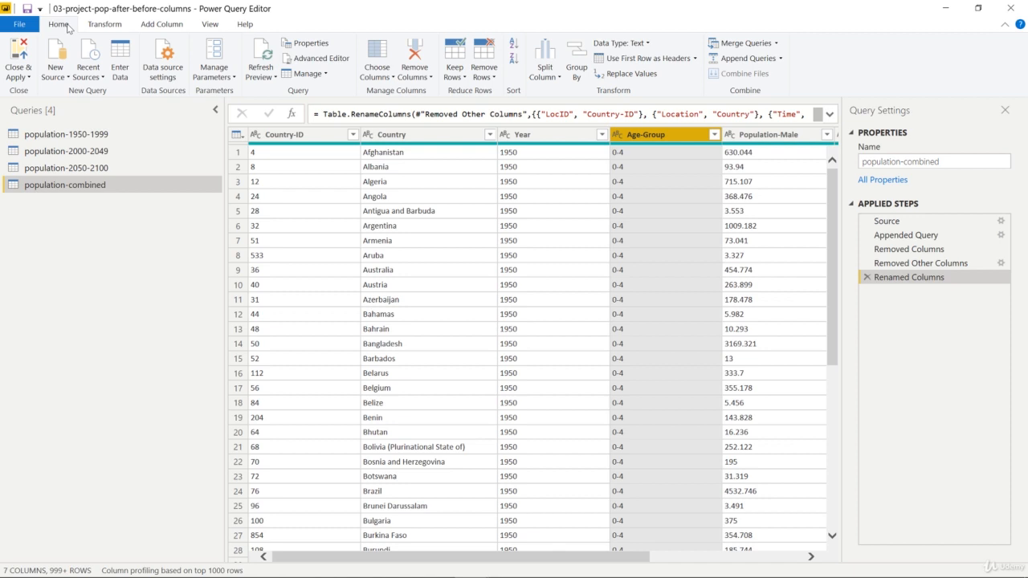
left_click(633, 74)
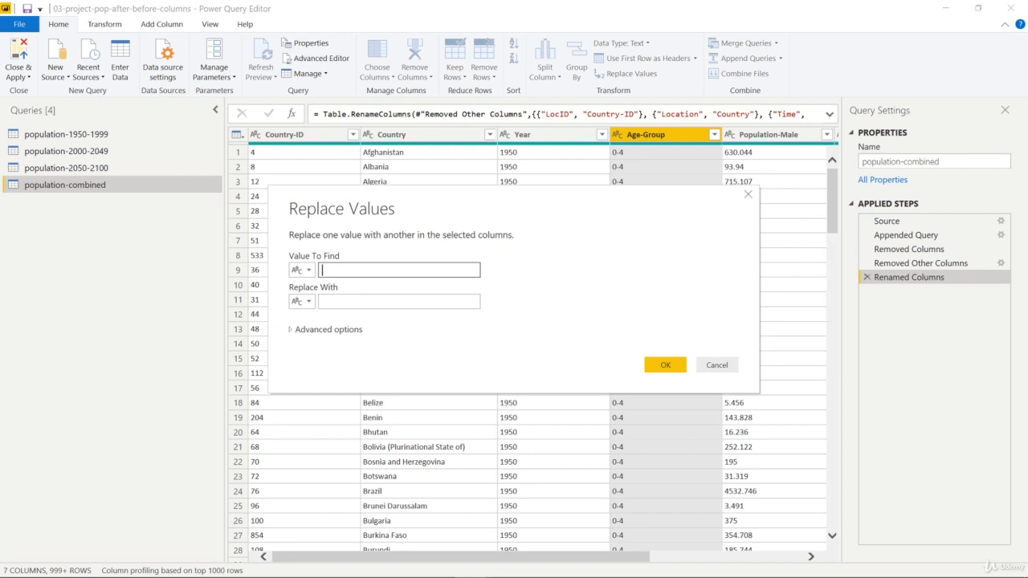
type("9-May")
key("Tab")
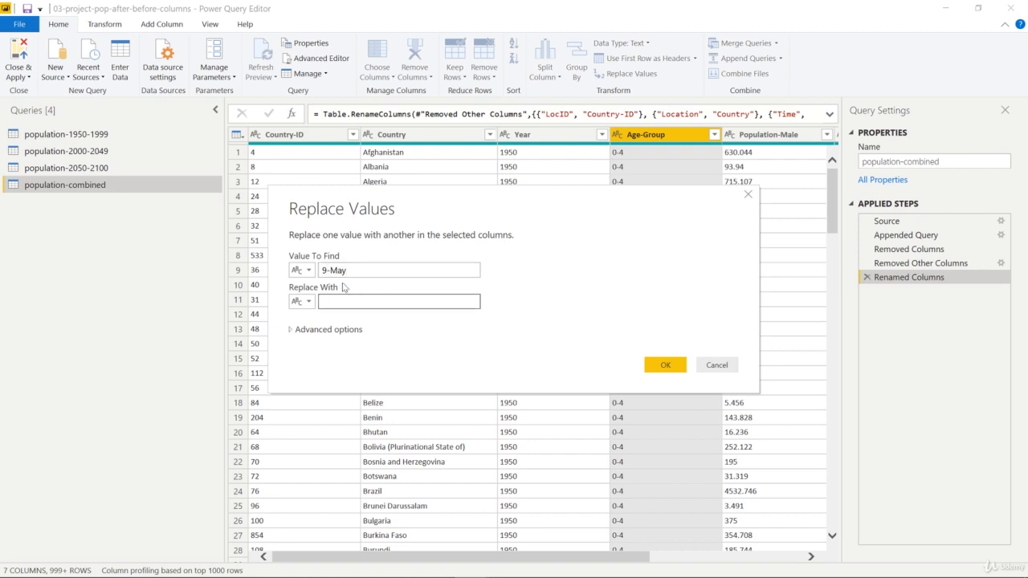
key("shift+Tab")
key("Tab")
type("5-9")
left_click_drag(341, 302, 314, 302)
type("5-9")
Restrict the replacement to matches of the entire cell contents and apply it
left_click(330, 330)
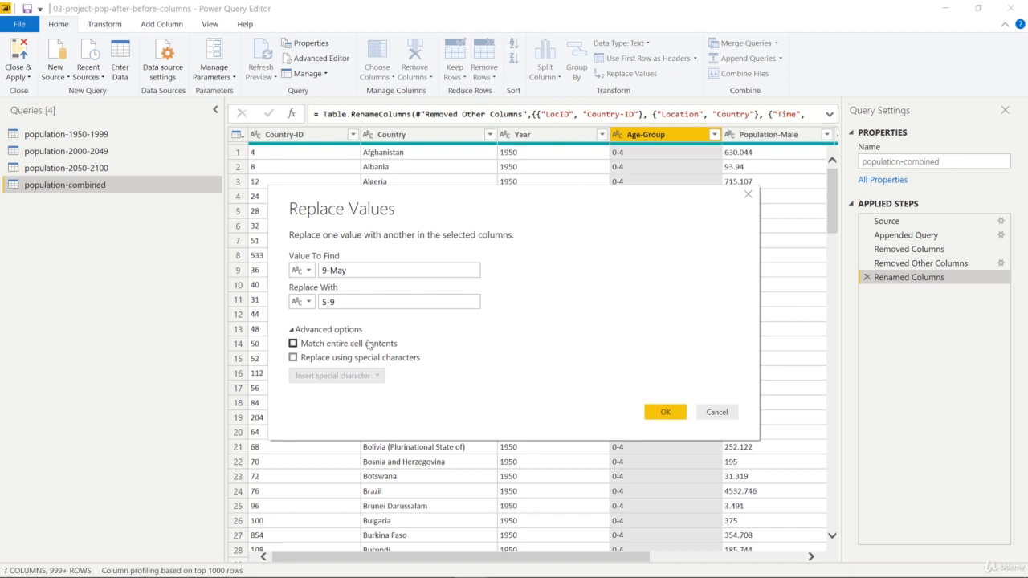
left_click(353, 270)
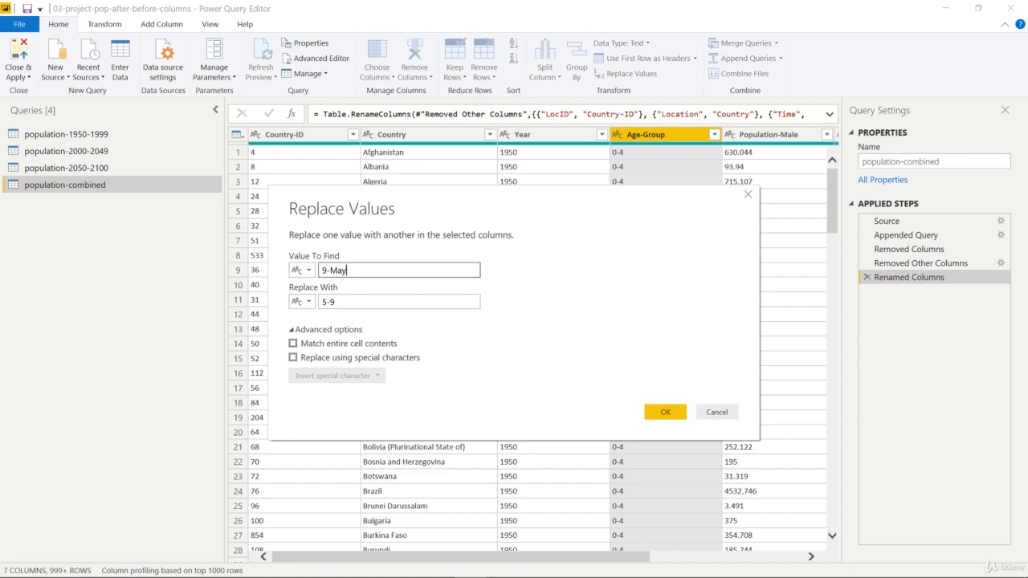
left_click_drag(353, 271, 318, 275)
left_click(369, 274)
type("_")
key("BackSpace")
left_click(293, 344)
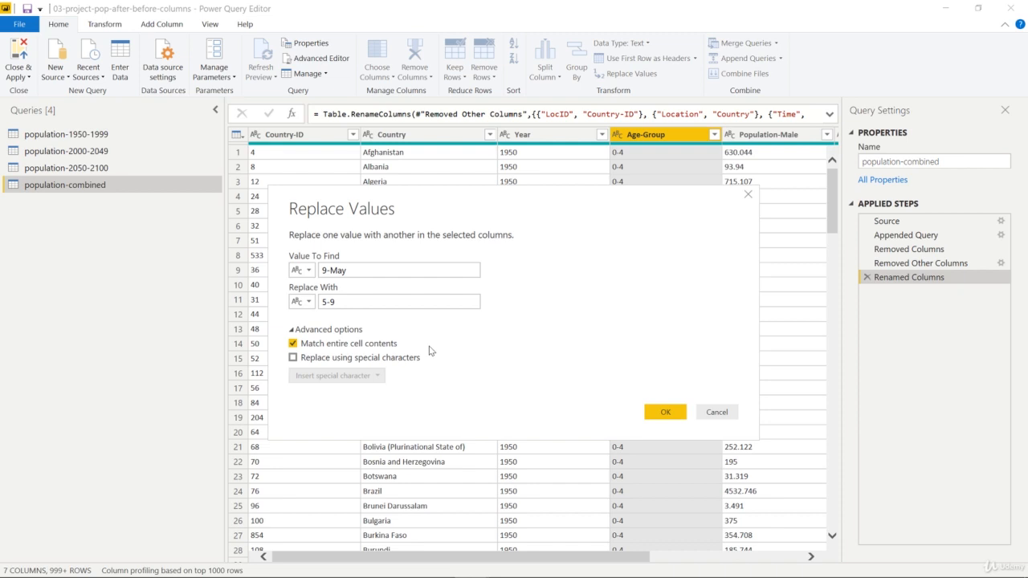
left_click(663, 412)
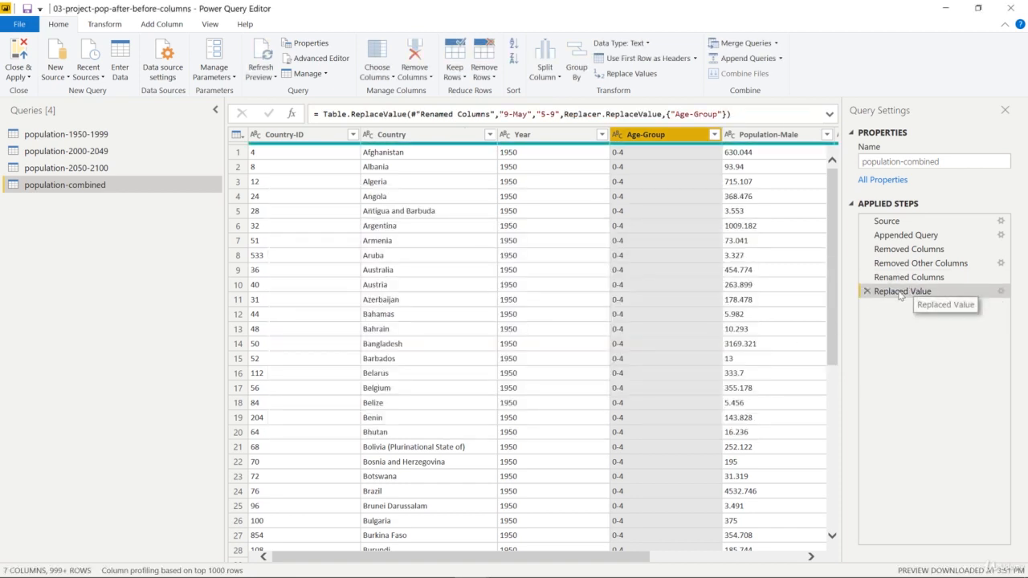
Load the complete list of Age-Group filter values, check it for 9-May and 5-9, and close it without filtering
left_click(714, 134)
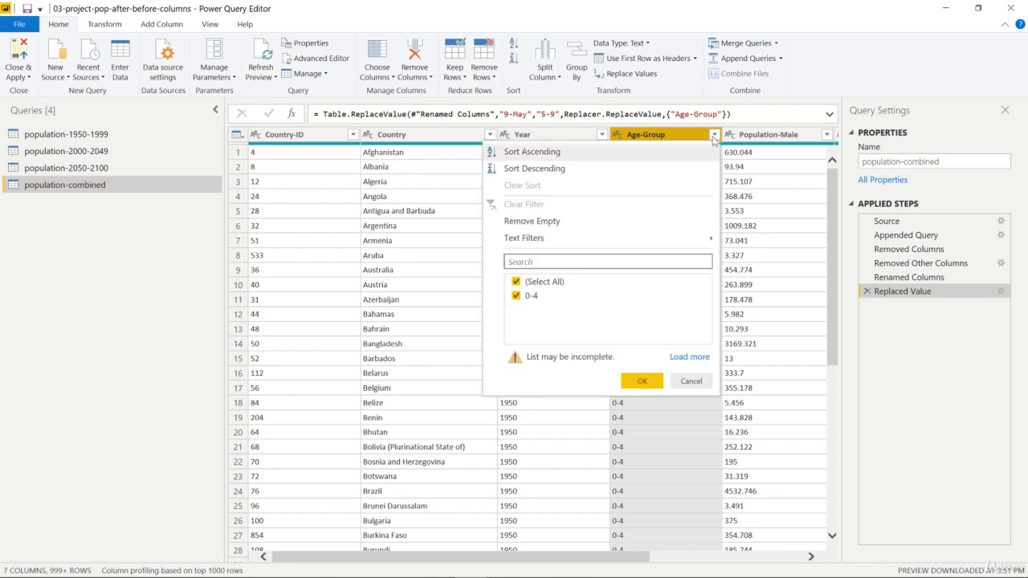
left_click(689, 357)
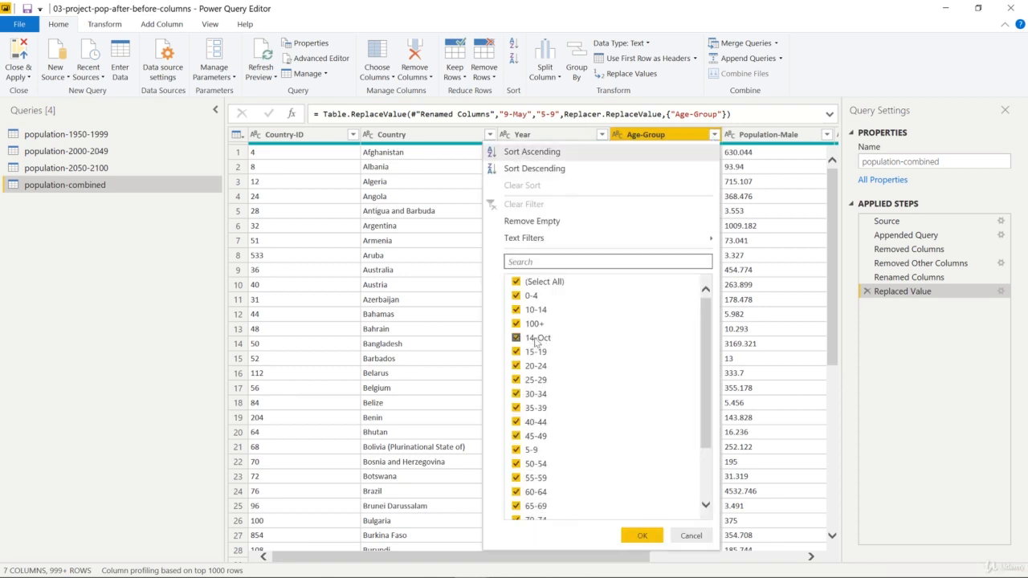
mouse_move(703, 343)
left_mouse_down()
mouse_move(725, 430)
mouse_move(723, 406)
left_mouse_up()
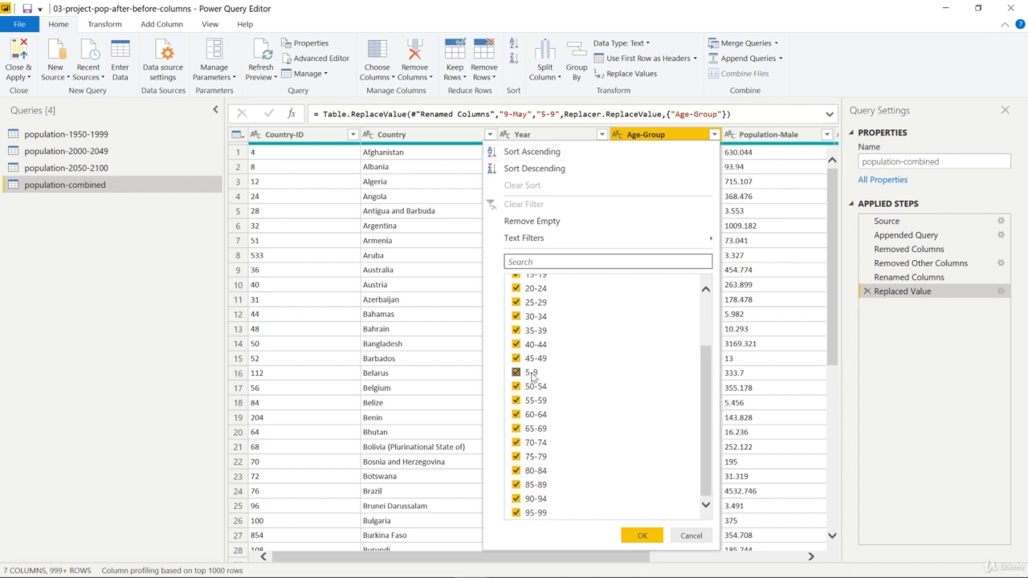
left_click(691, 536)
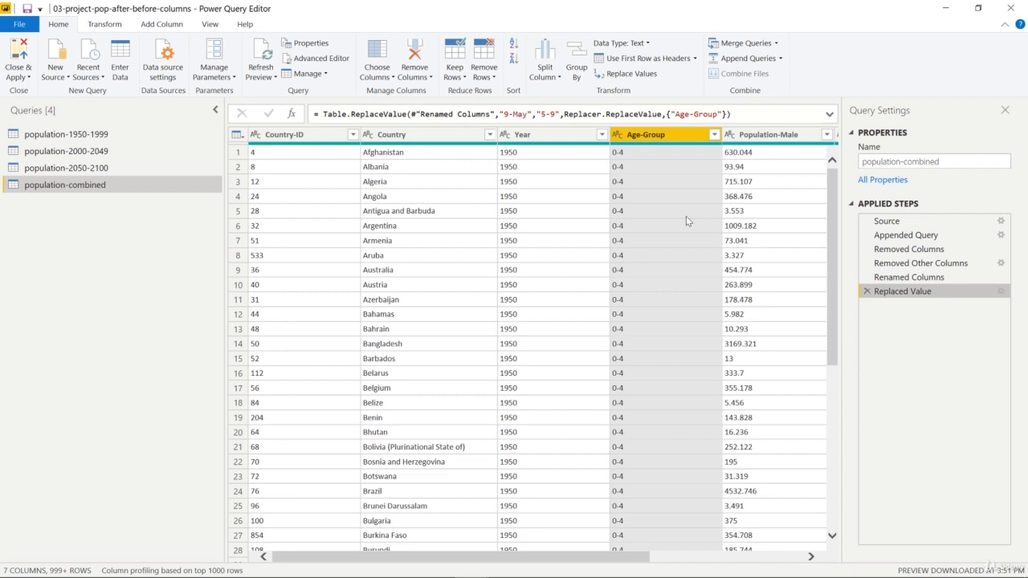
Load all Age-Group values and filter the column to show only 14-Oct
left_click(714, 135)
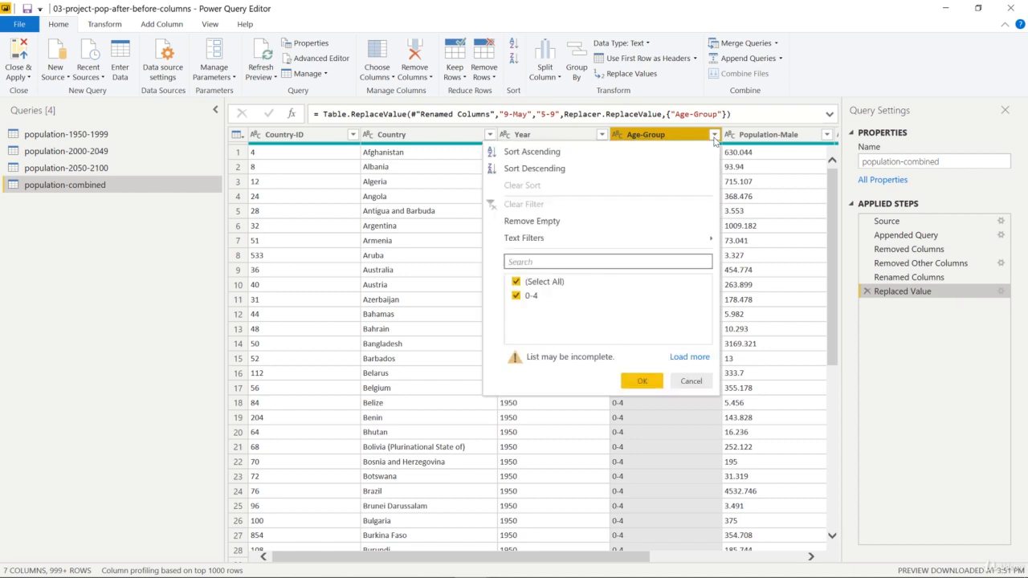
left_click(699, 363)
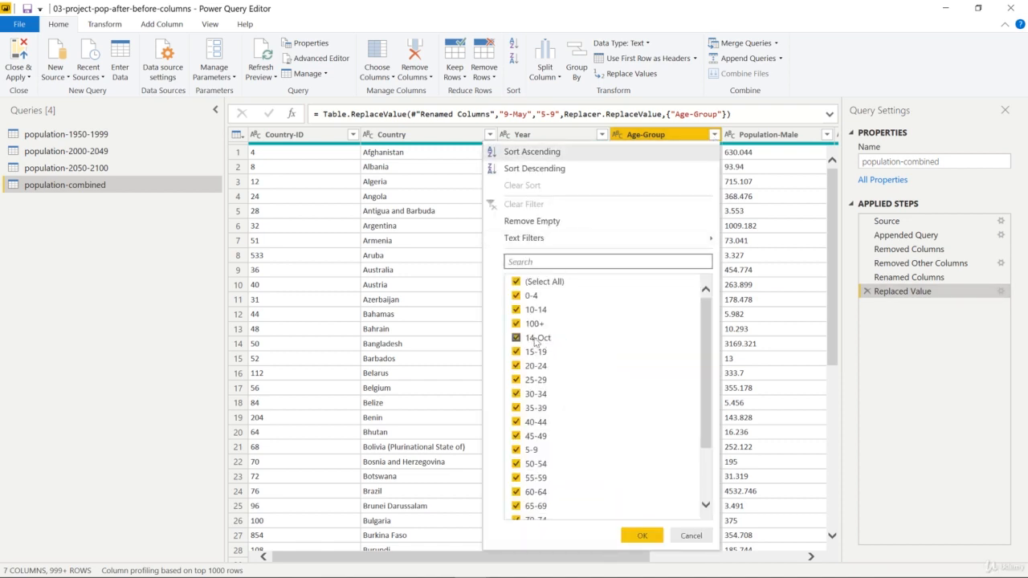
left_click(516, 282)
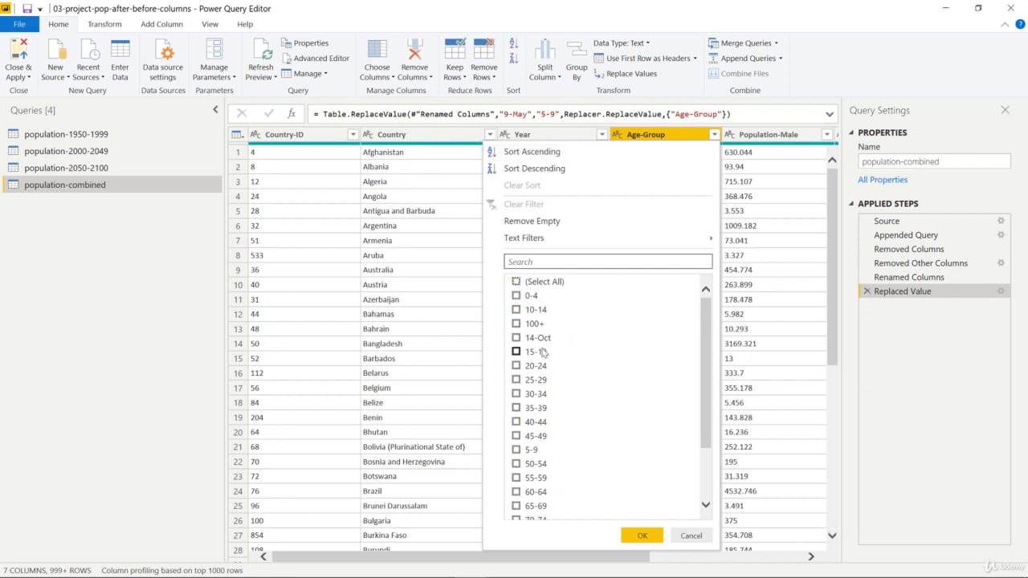
left_click(517, 338)
left_click(642, 536)
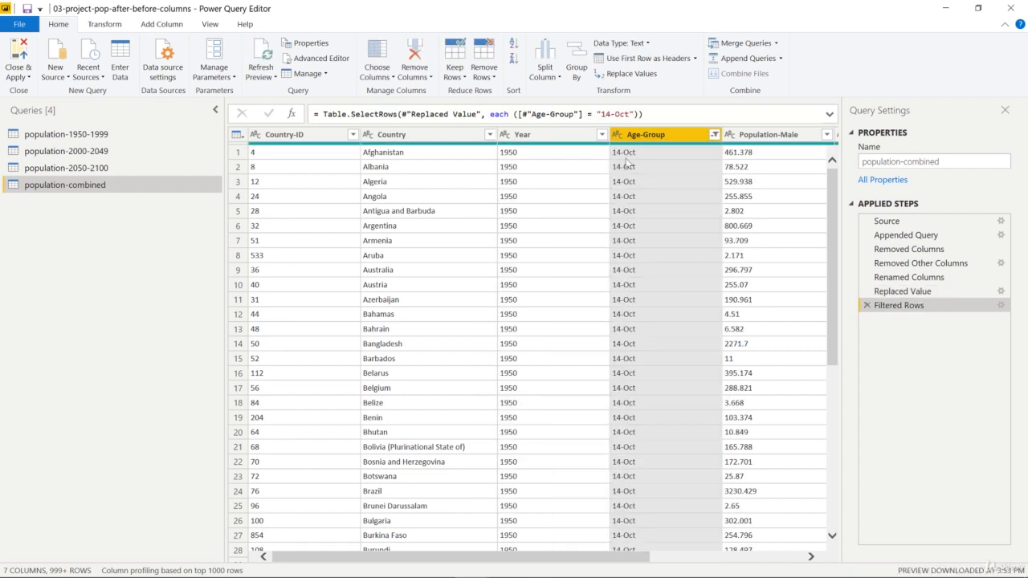
Replace 14-Oct with 10-14 in the Age-Group column, matching entire cell contents
left_click(619, 170)
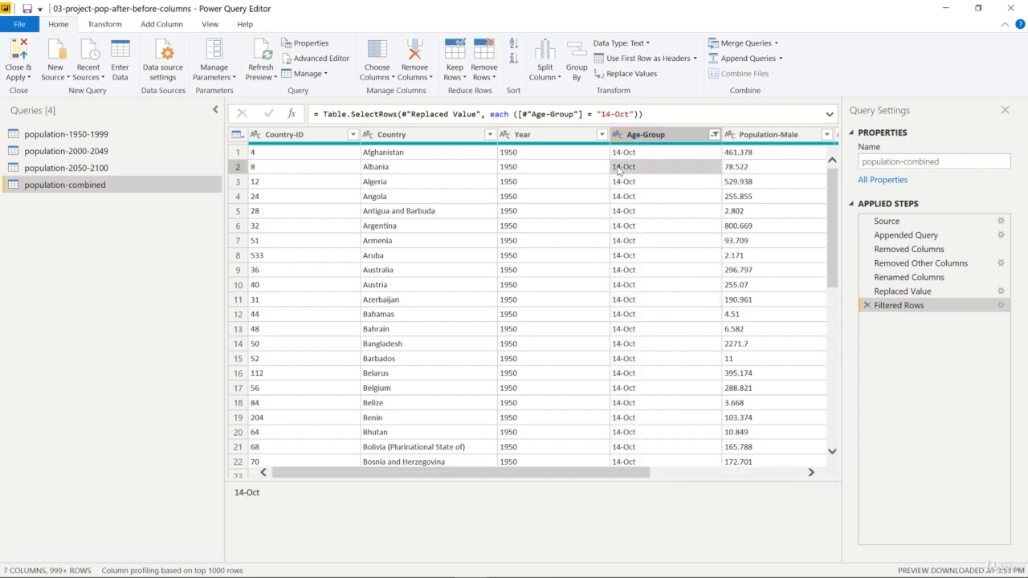
left_click(629, 74)
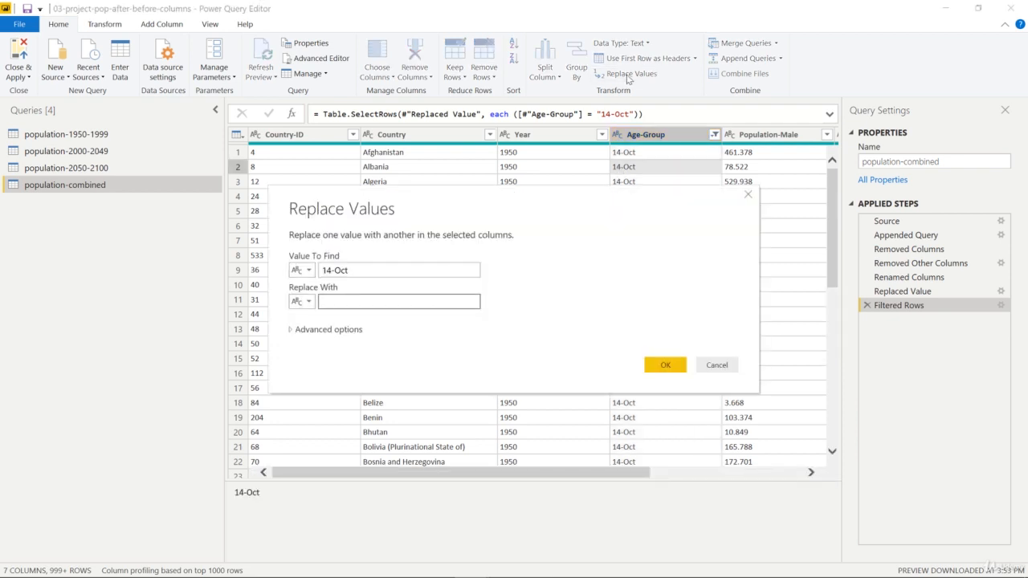
left_click(357, 270)
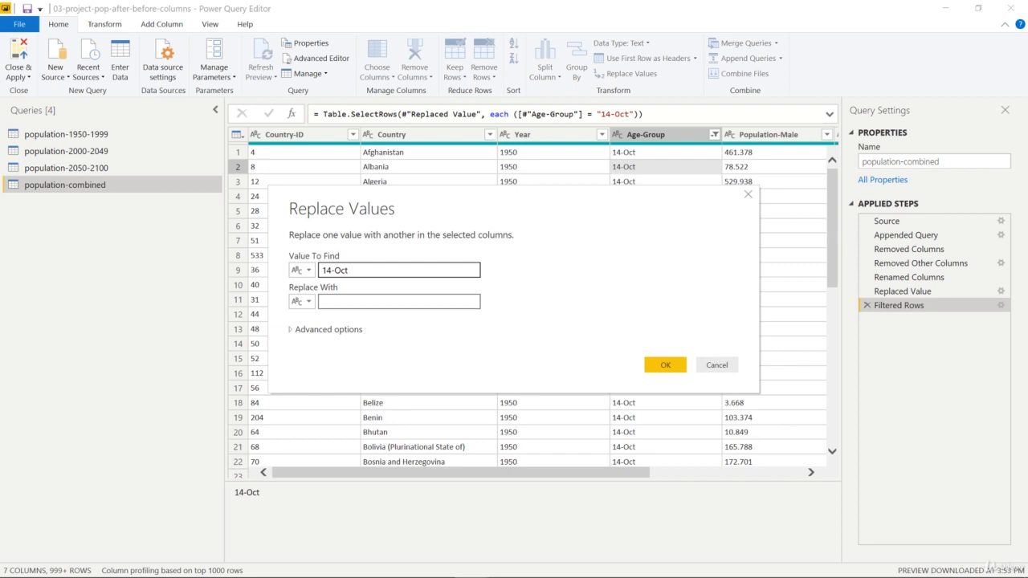
left_click(357, 302)
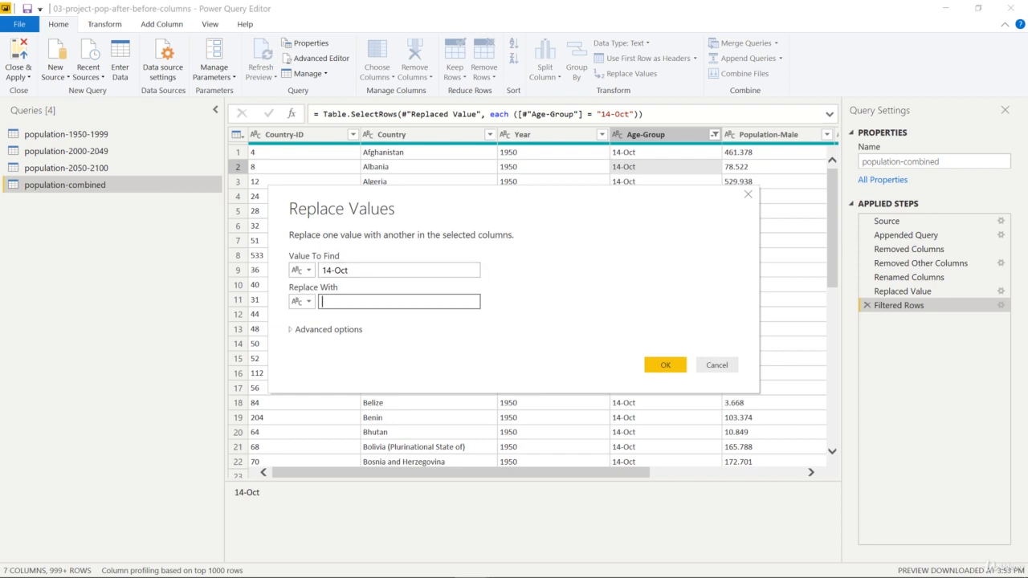
type("10-14")
left_click(327, 334)
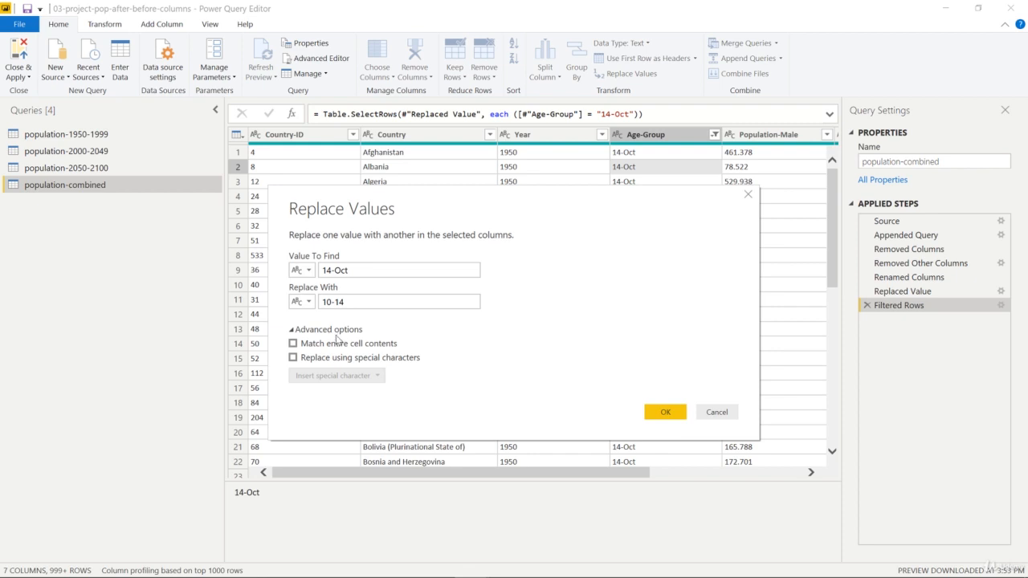
left_click(294, 344)
left_click(660, 412)
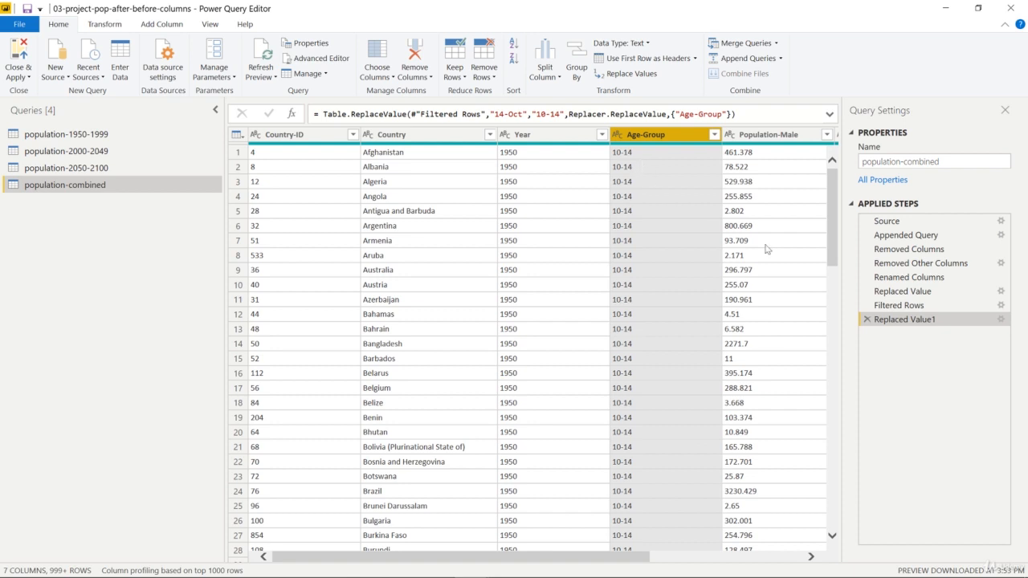
Delete the Filtered Rows step from the population-combined query's applied steps and confirm the deletion
left_click(901, 307)
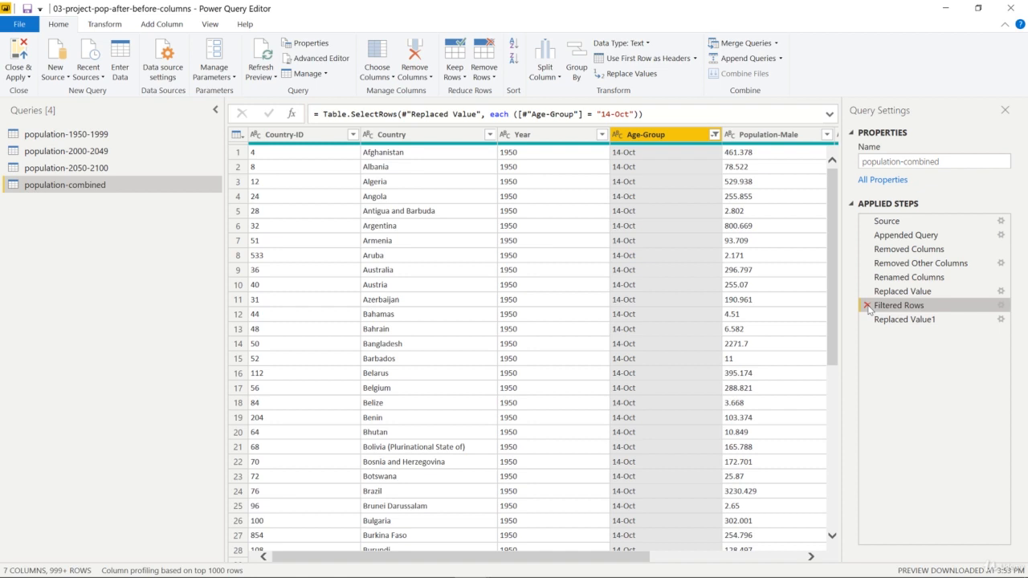
left_click(868, 306)
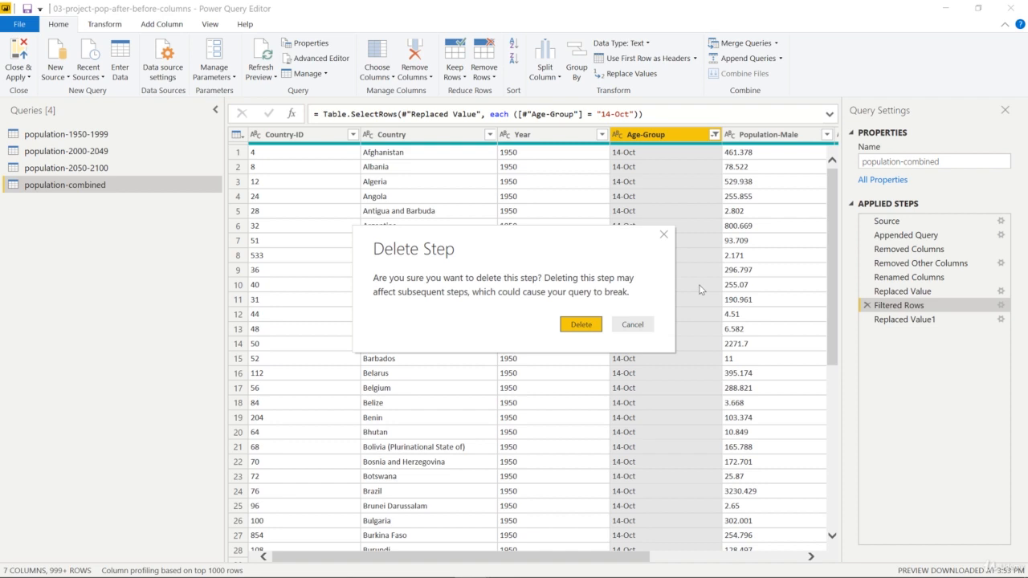
left_click(586, 325)
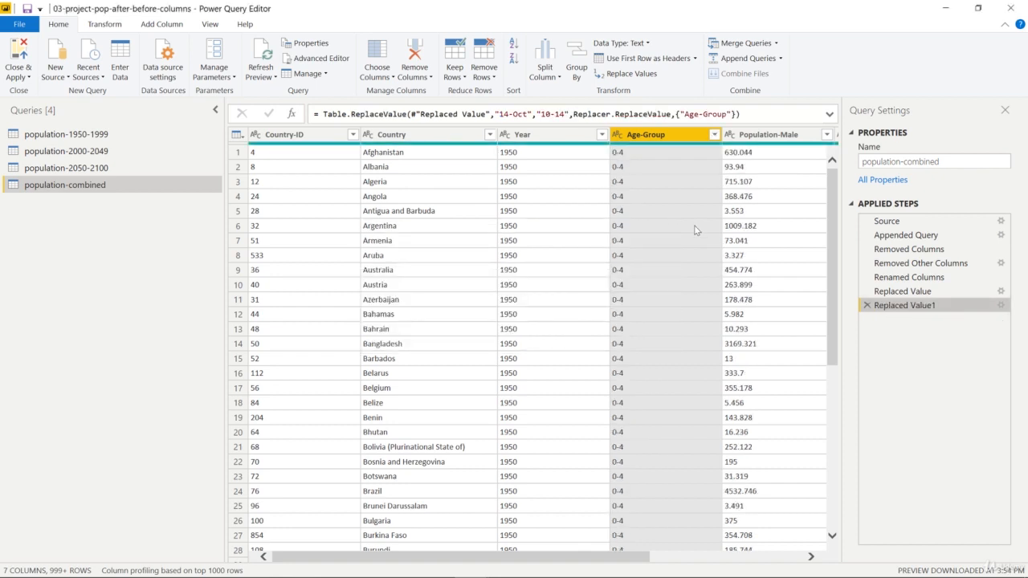
Load the complete list of Age-Group values, check it for 5-9 and 10-14 without filtering, and look over the population columns
left_click(713, 135)
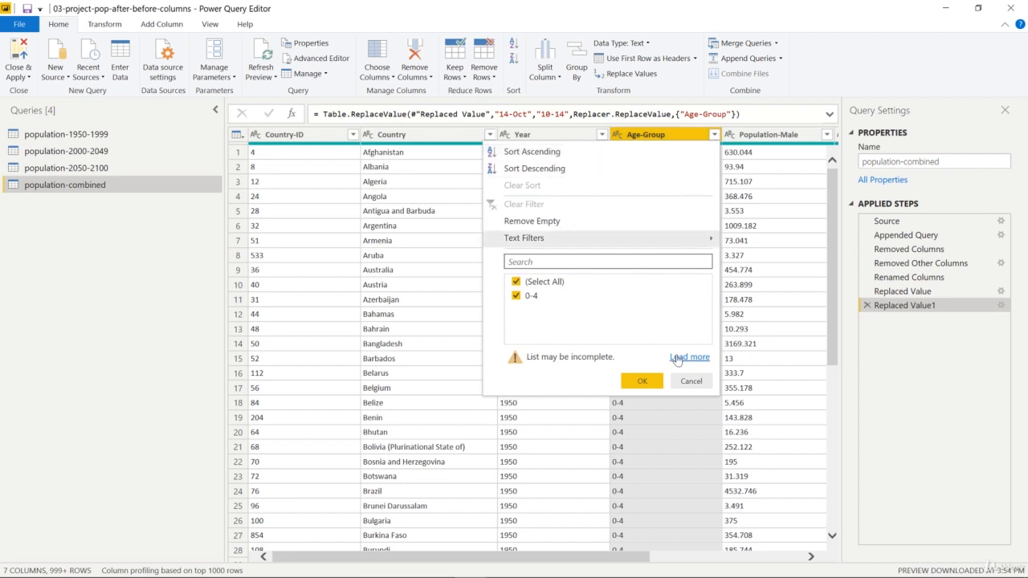
left_click(676, 357)
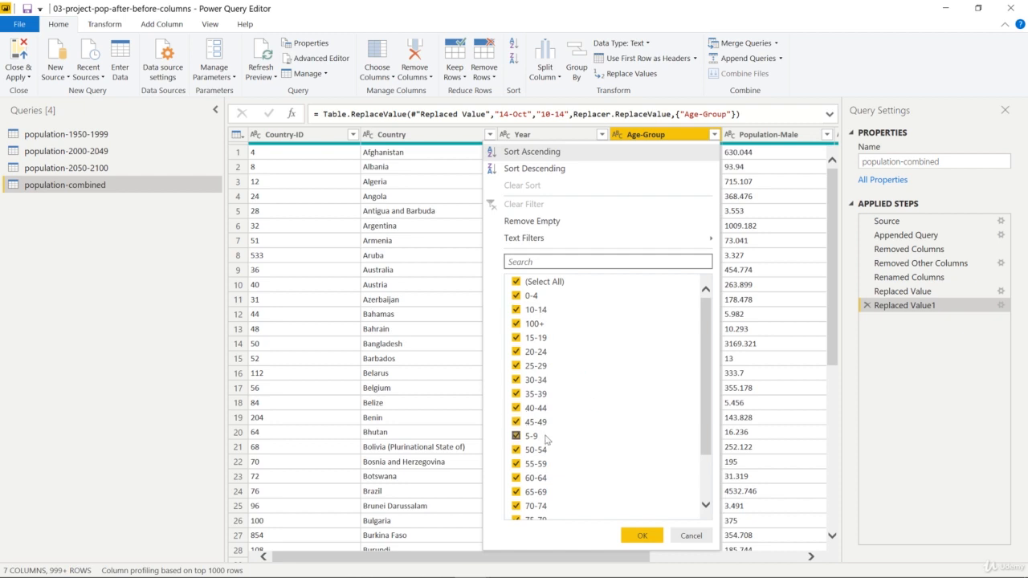
scroll(594, 413, "down", 2)
scroll(595, 413, "up", 3)
left_click(687, 533)
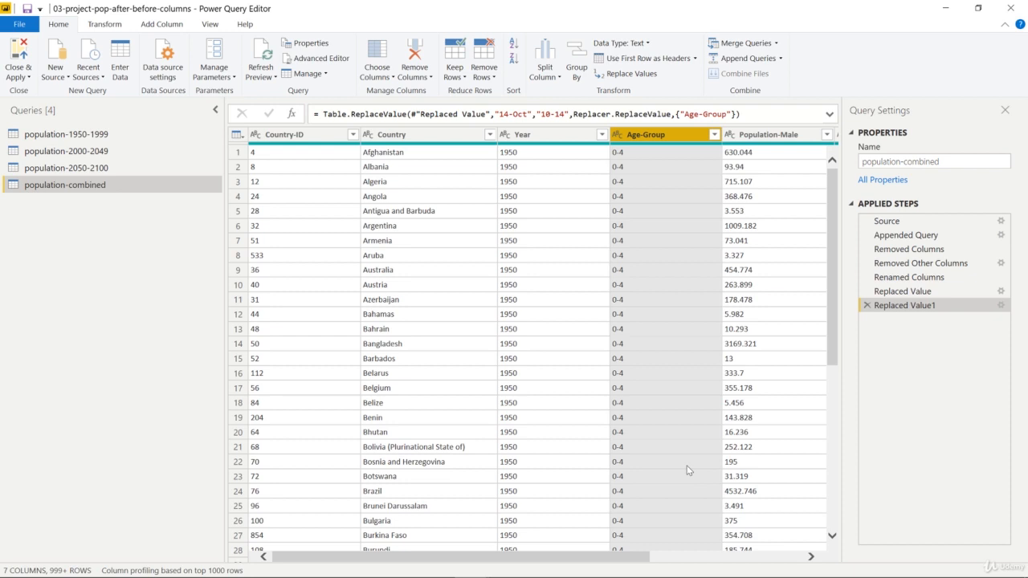
left_click_drag(580, 556, 743, 553)
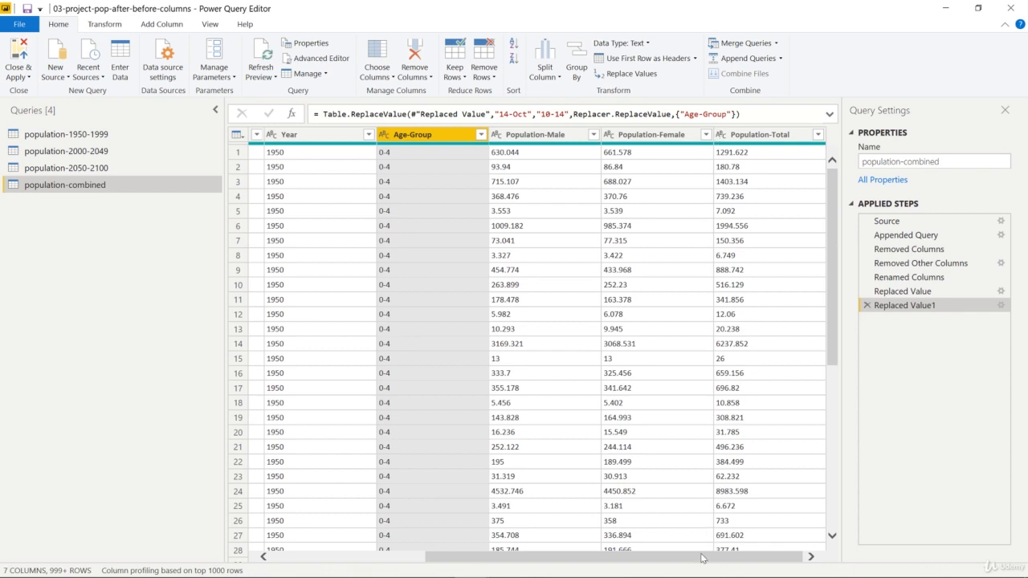
left_click_drag(701, 559, 536, 558)
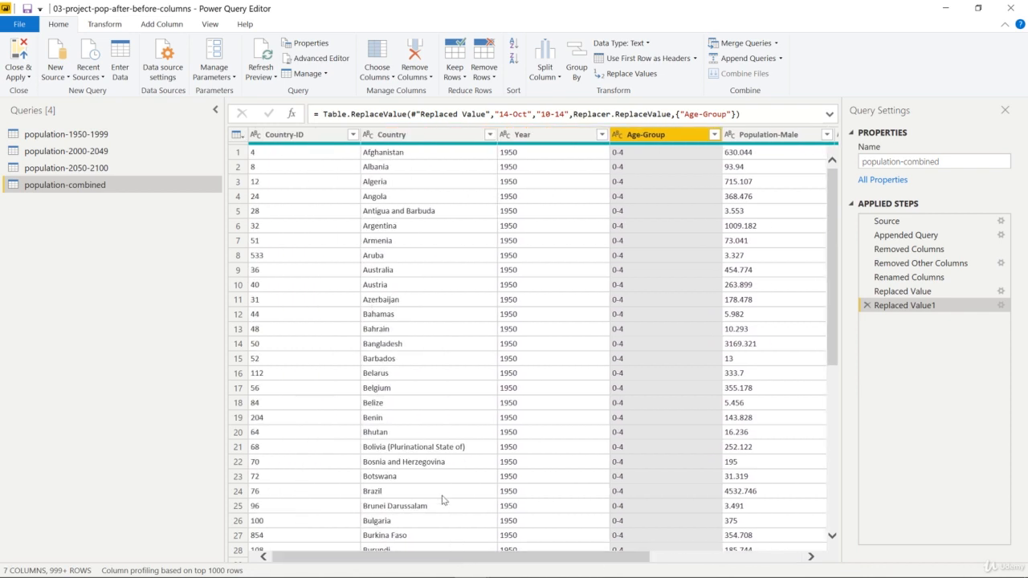